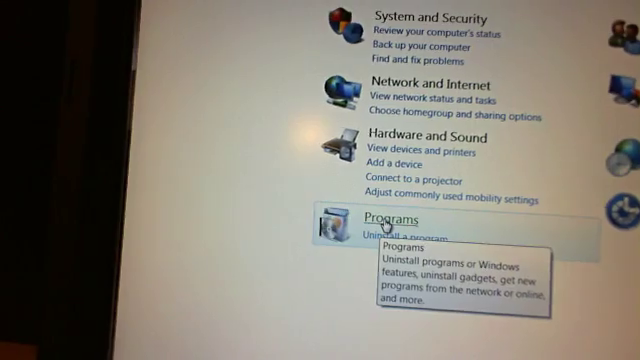
# Go to Programs and launch the 'Run programs made for previous versions of Windows' troubleshooter
pyautogui.click(380, 224)
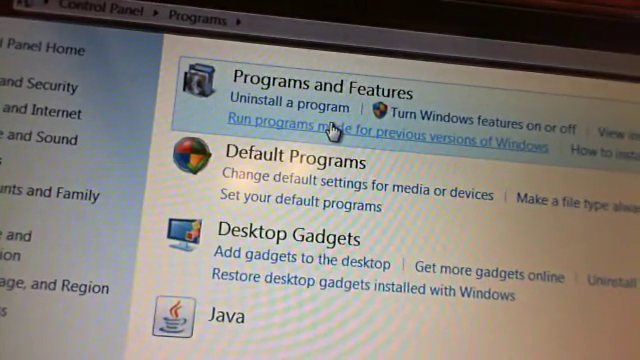
pyautogui.click(330, 130)
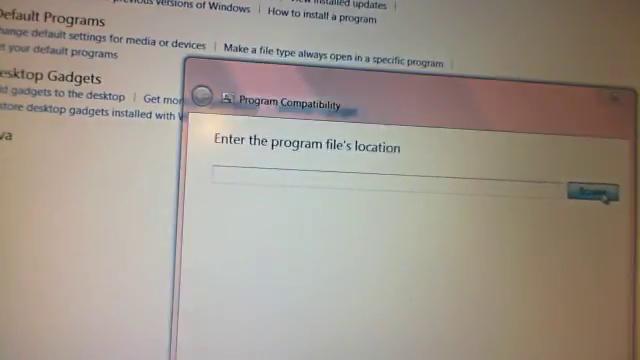
# Browse from Downloads into the Numark_NS7_WIN32 driver folder for the compatibility troubleshooter
pyautogui.click(600, 192)
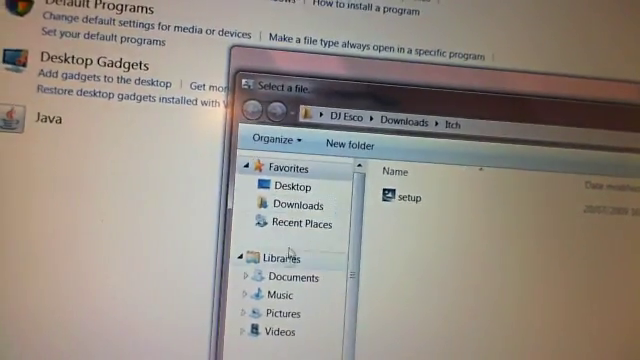
pyautogui.click(297, 208)
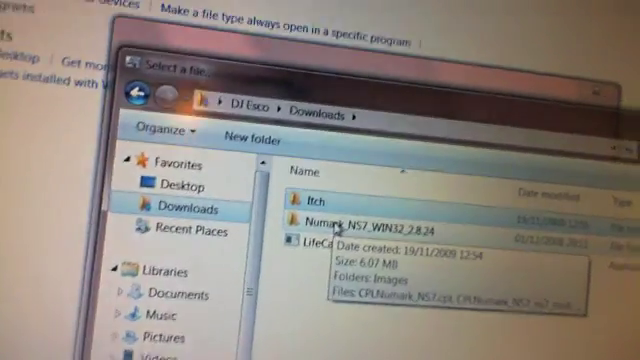
pyautogui.moveTo(430, 160)
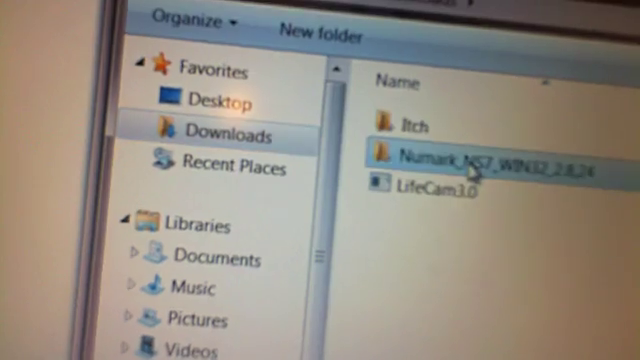
pyautogui.doubleClick(468, 162)
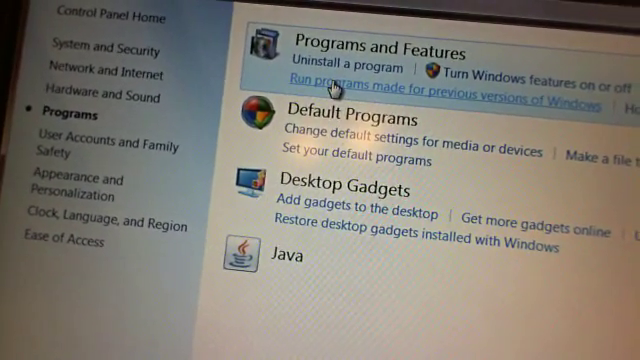
# Relaunch the compatibility troubleshooter and pick setup from the Downloads > Itch folder
pyautogui.click(365, 97)
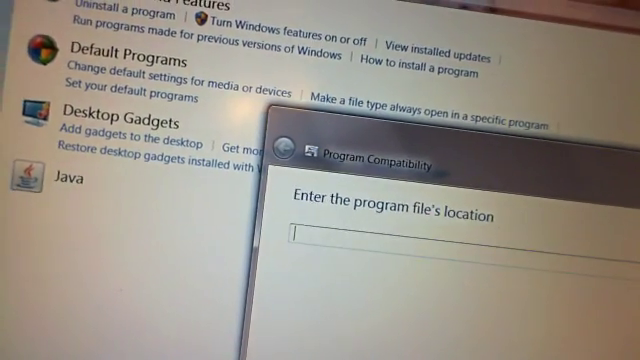
pyautogui.click(600, 235)
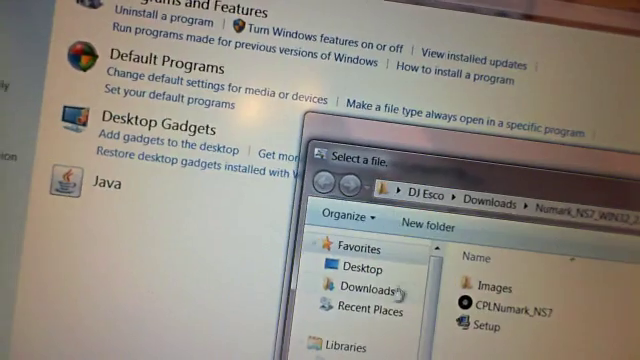
pyautogui.click(370, 288)
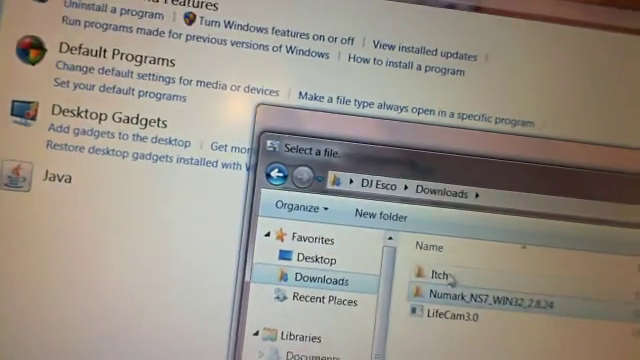
pyautogui.doubleClick(440, 274)
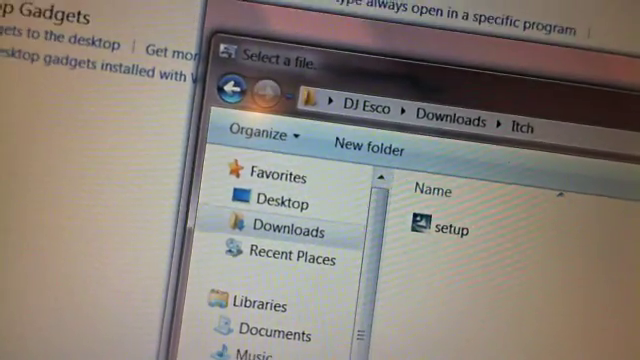
pyautogui.doubleClick(475, 198)
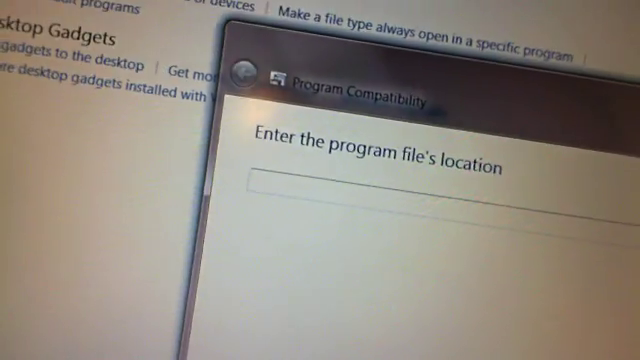